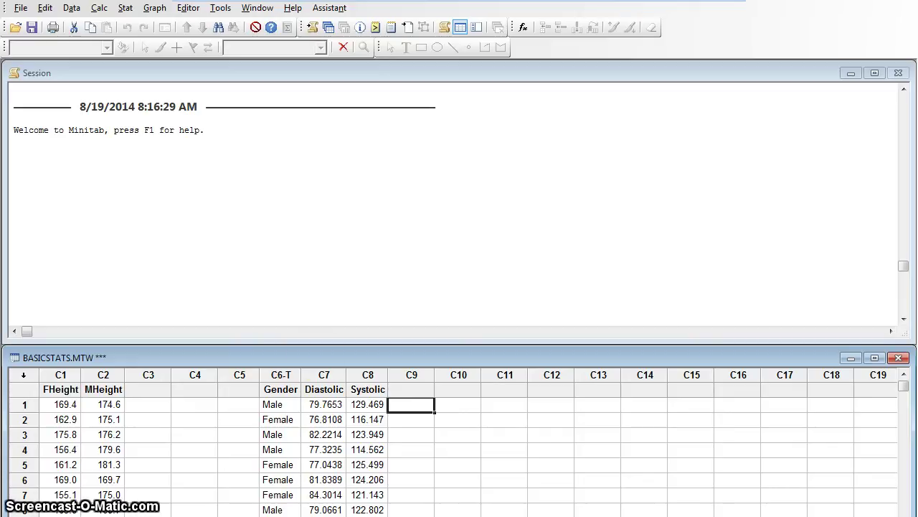
- Type 'minimum, first quartile, median, third quartile, maximum' in the session log, correcting the comma after 'minimum'
click(167, 169)
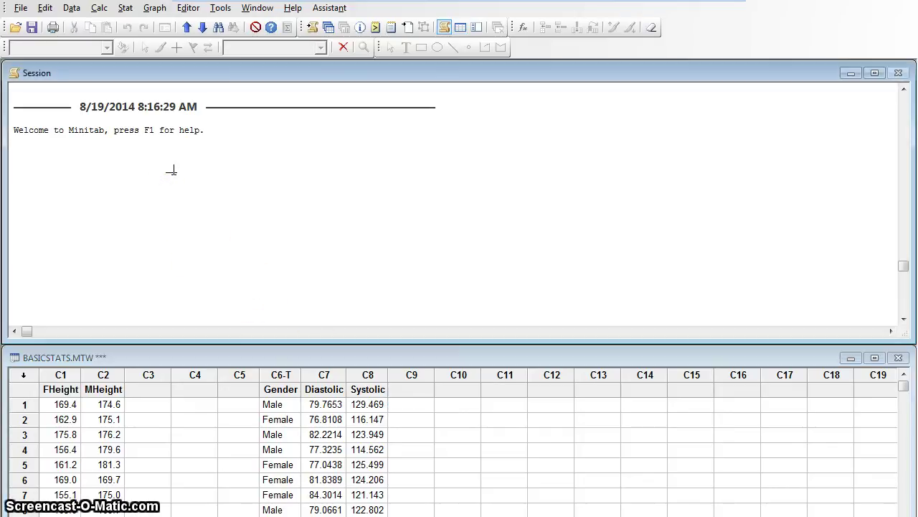
text(minimum)
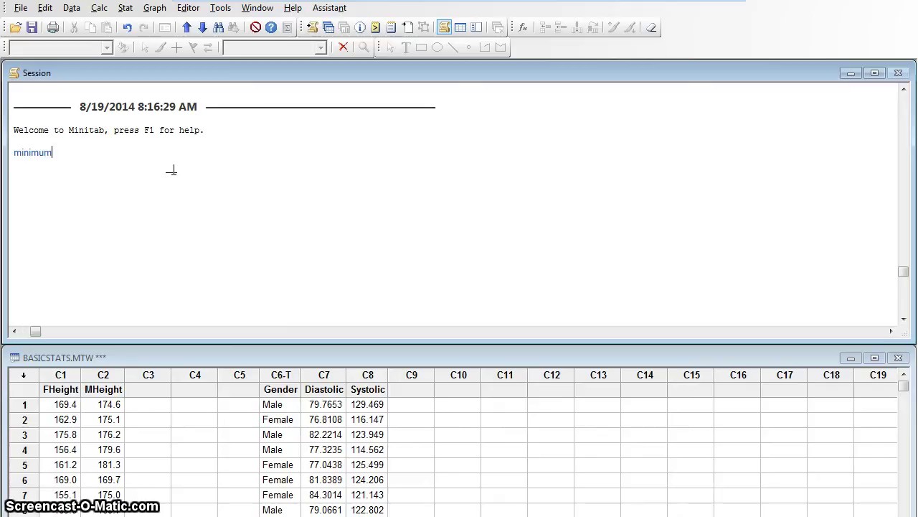
text( firs)
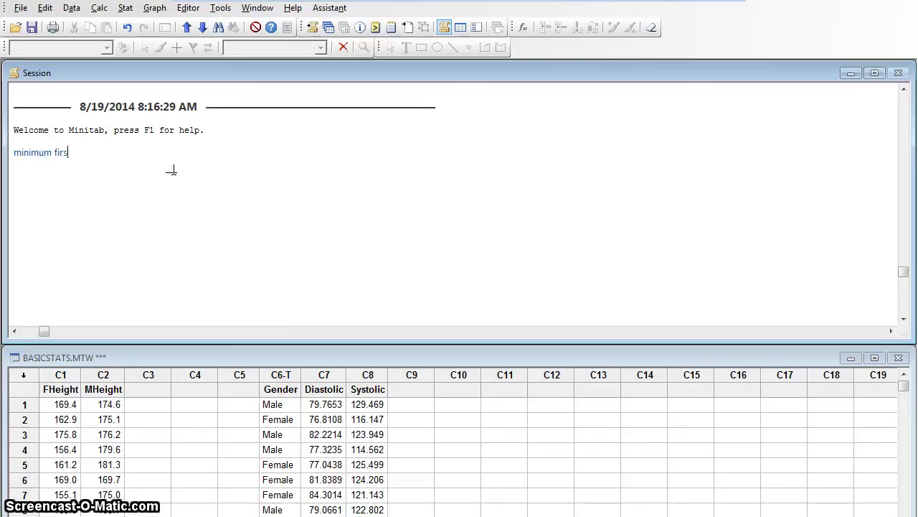
text(t quartile)
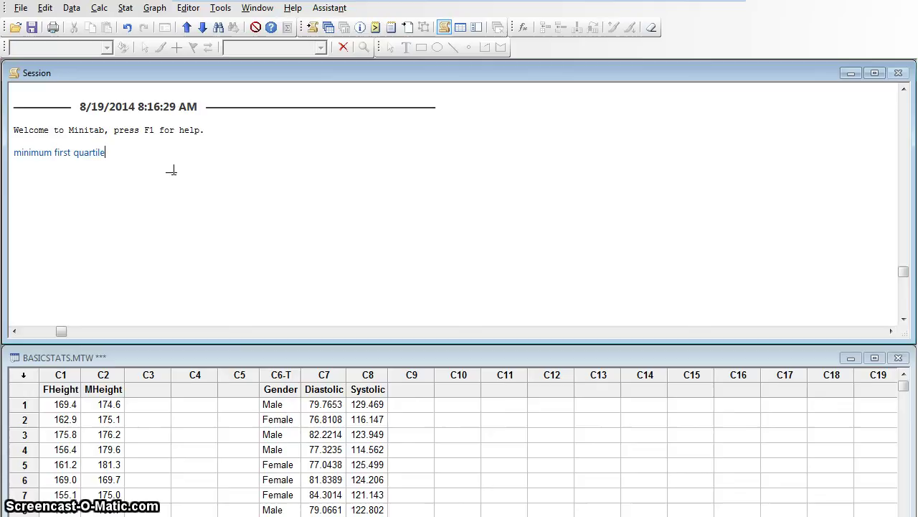
text(.)
text(,)
key(Left)
key(Left)
key(Left)
key(Left)
text(,)
key(End)
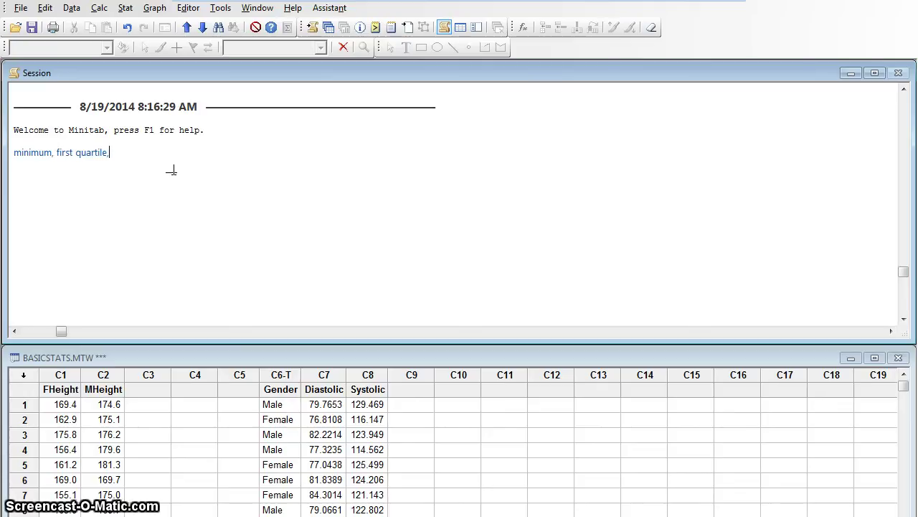
text(median, )
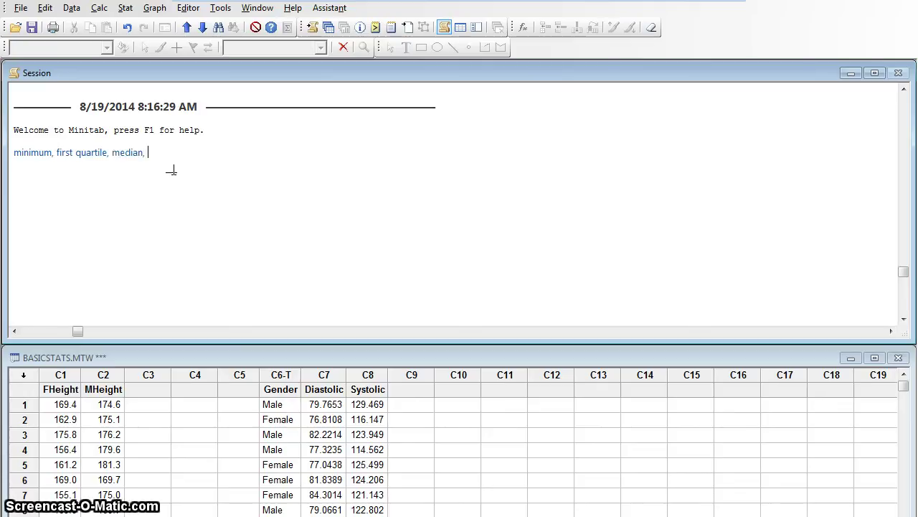
text(third quart)
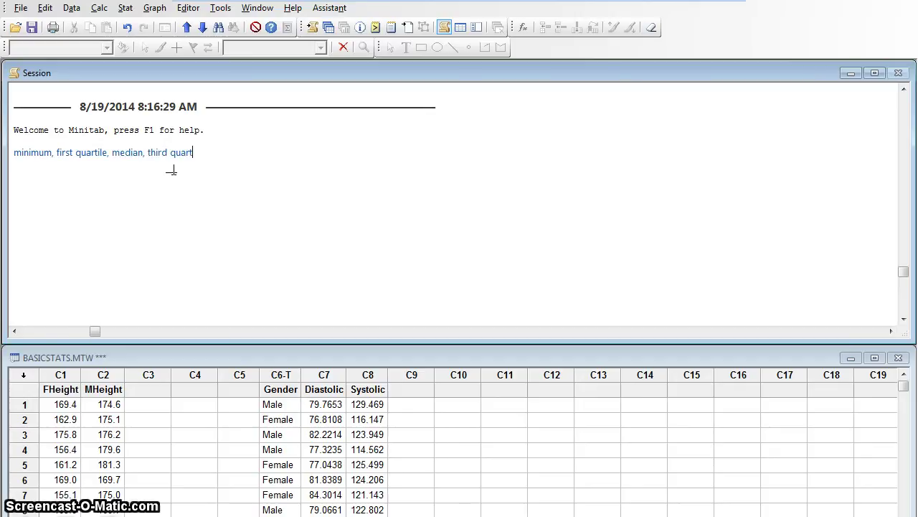
text(ile, maximum)
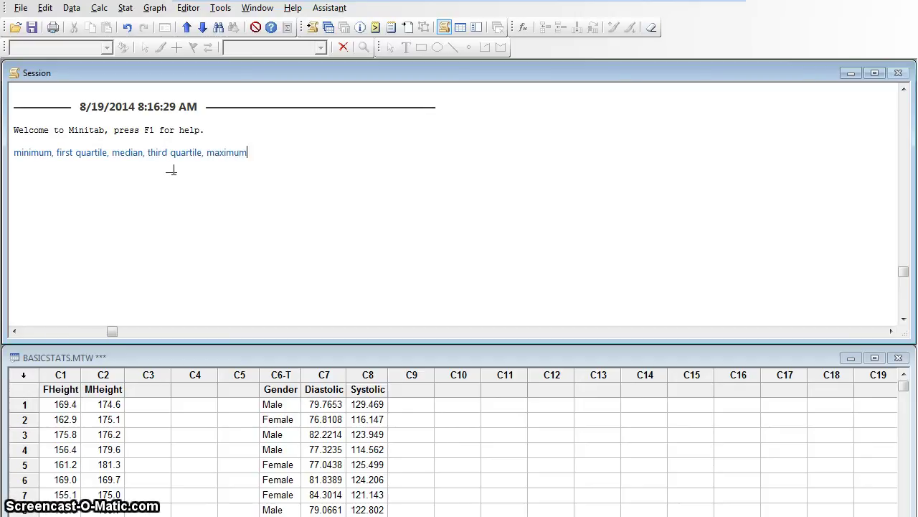
key(Return)
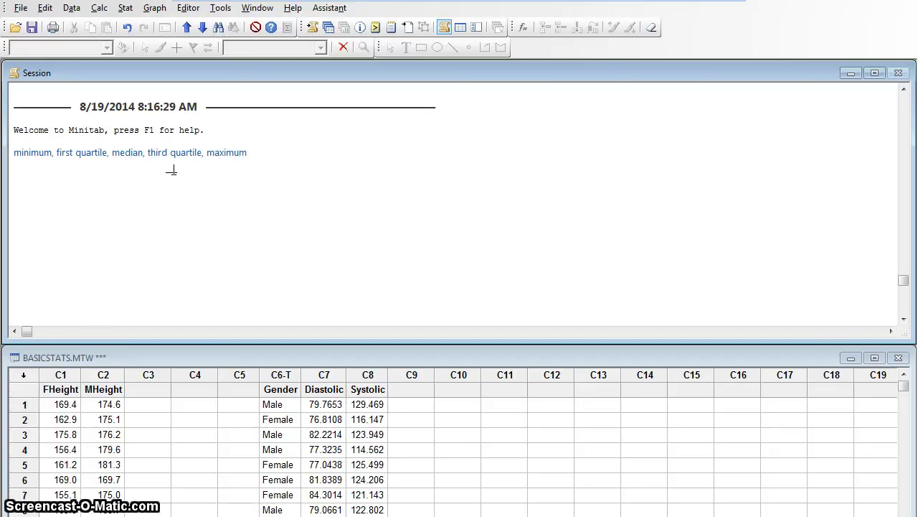
click(125, 340)
click(52, 247)
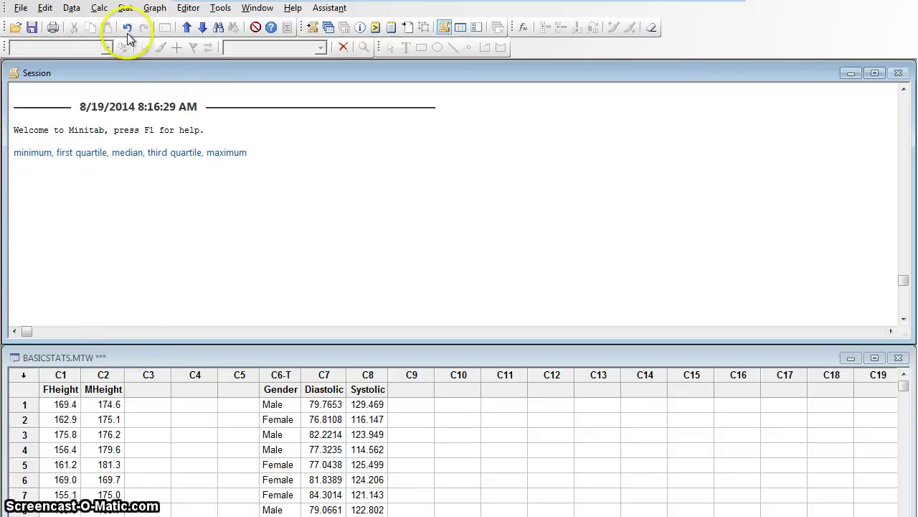
- Start Display Descriptive Statistics with Diastolic as the variable
click(125, 8)
mouse_move(143, 25)
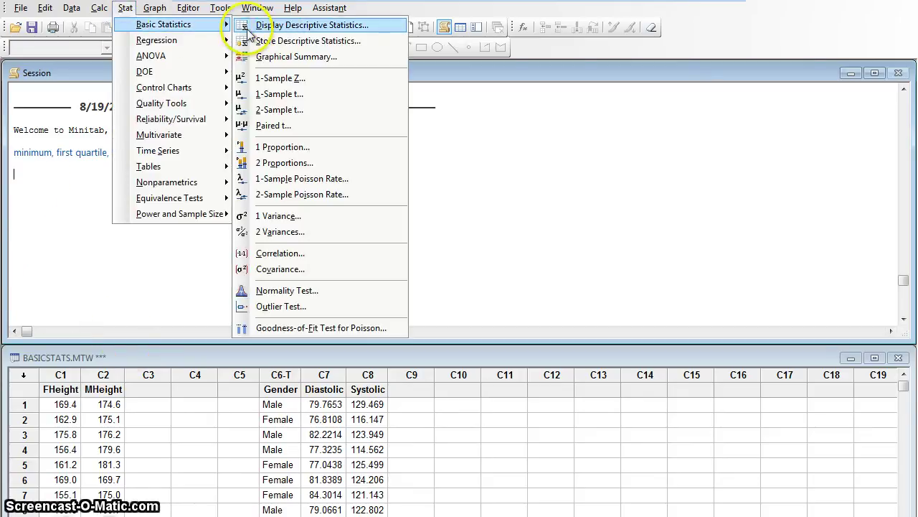
click(287, 27)
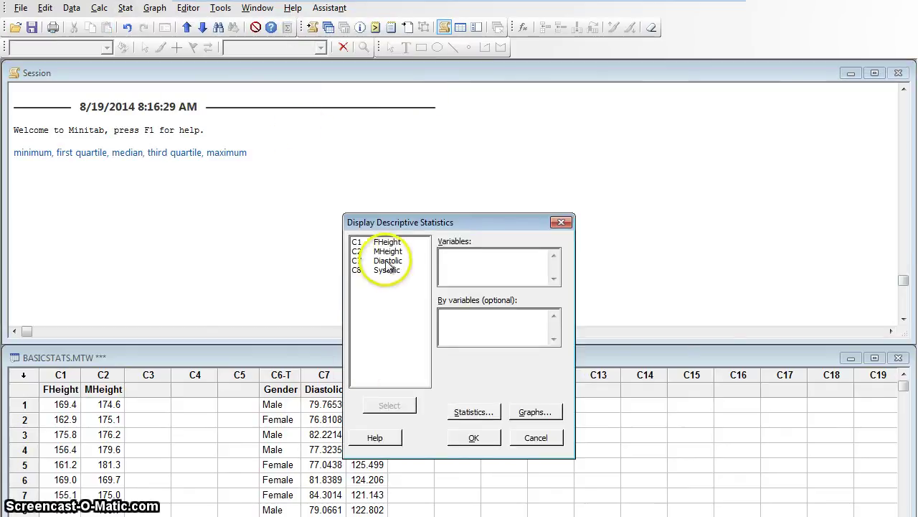
double_click(388, 260)
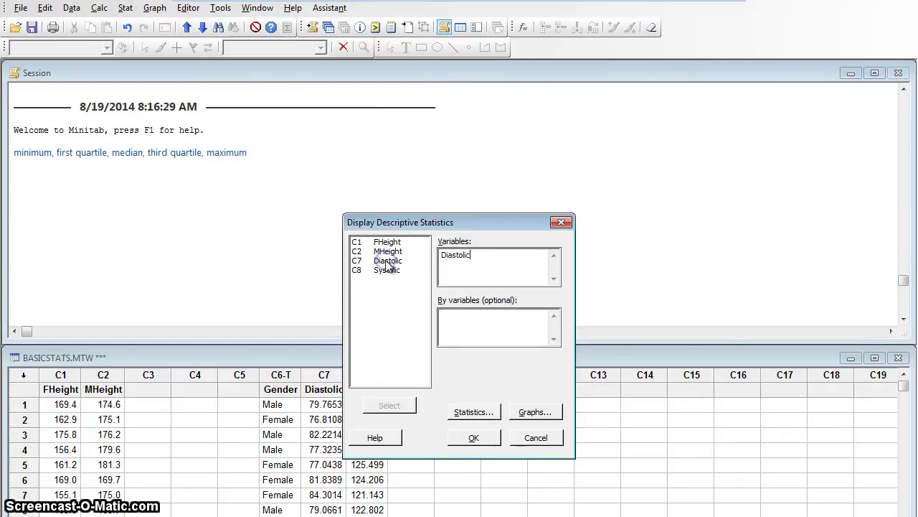
- Drop mean, SE mean, StDev, N nonmissing and N missing, keeping the five-number summary, and run it
click(463, 415)
click(323, 263)
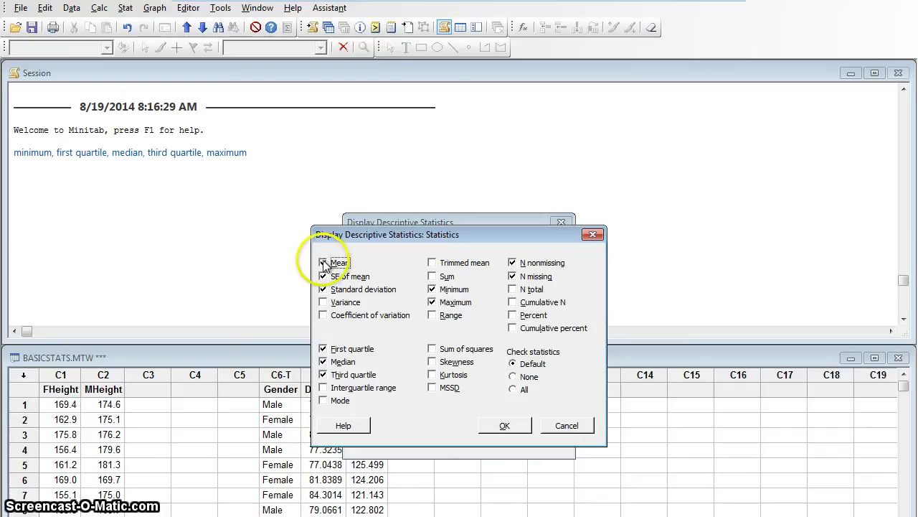
click(324, 277)
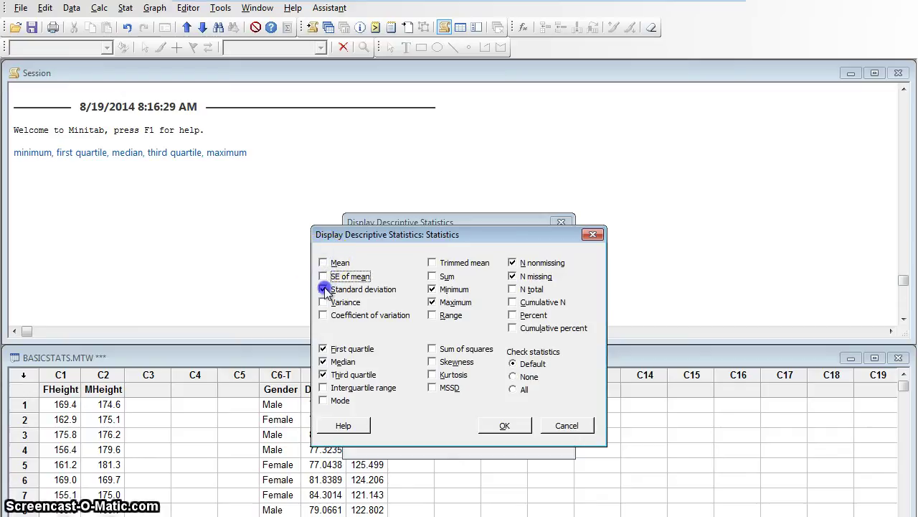
click(324, 289)
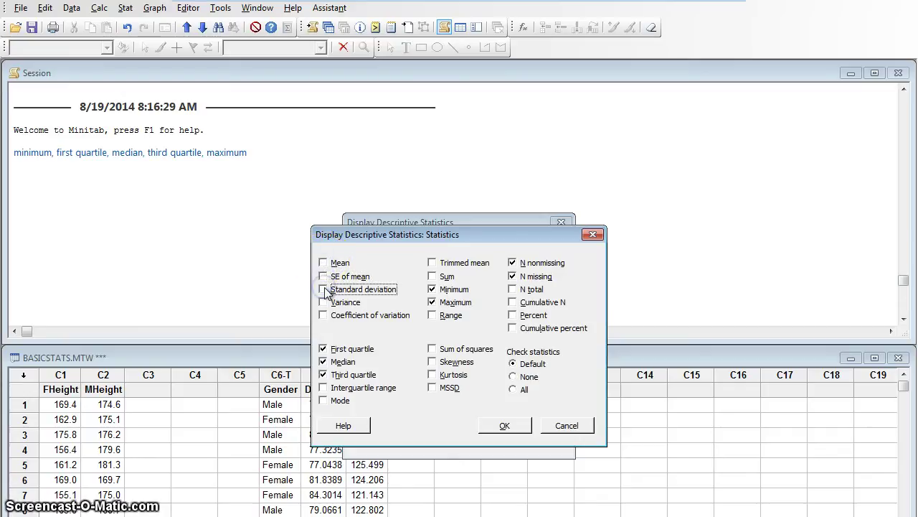
click(513, 263)
click(513, 277)
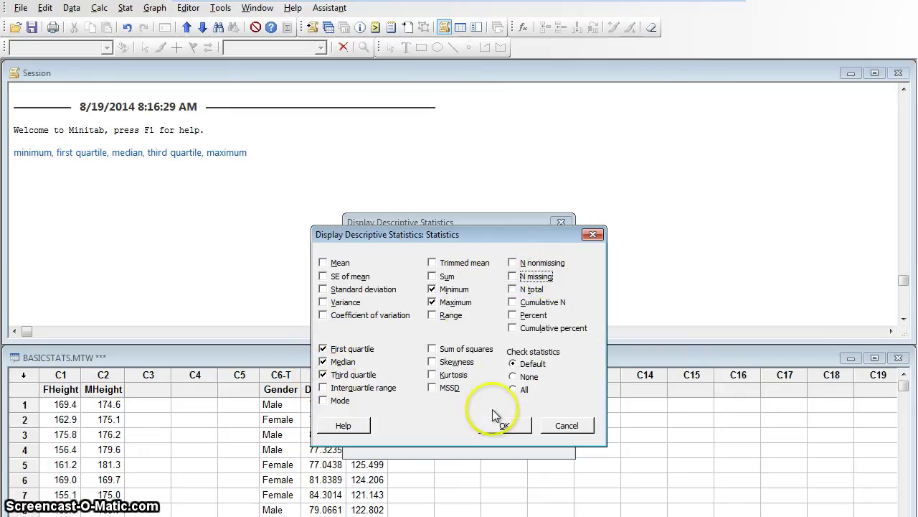
click(501, 425)
click(475, 432)
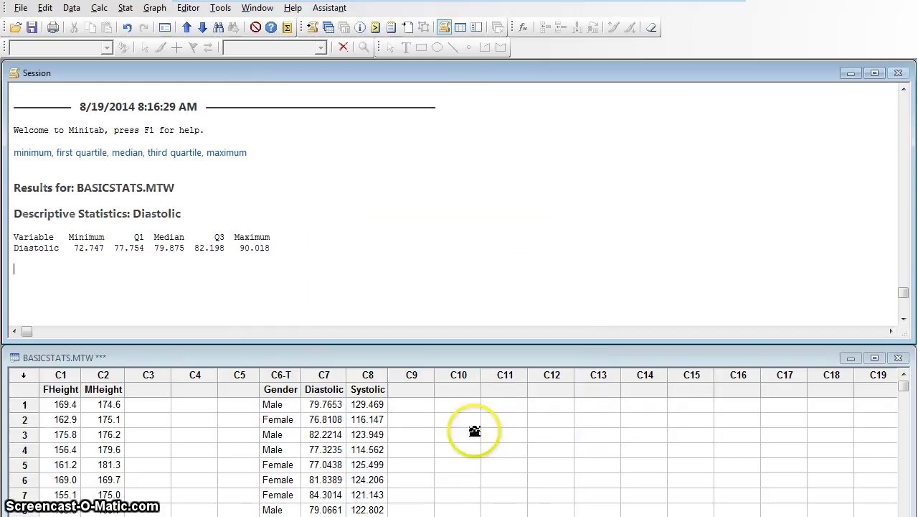
- Below the results, type '72.747 mmHg; 77.754 mmHg; 79.875 mmHg; 82.198 mmHg; 90.018 mmHg'
click(460, 227)
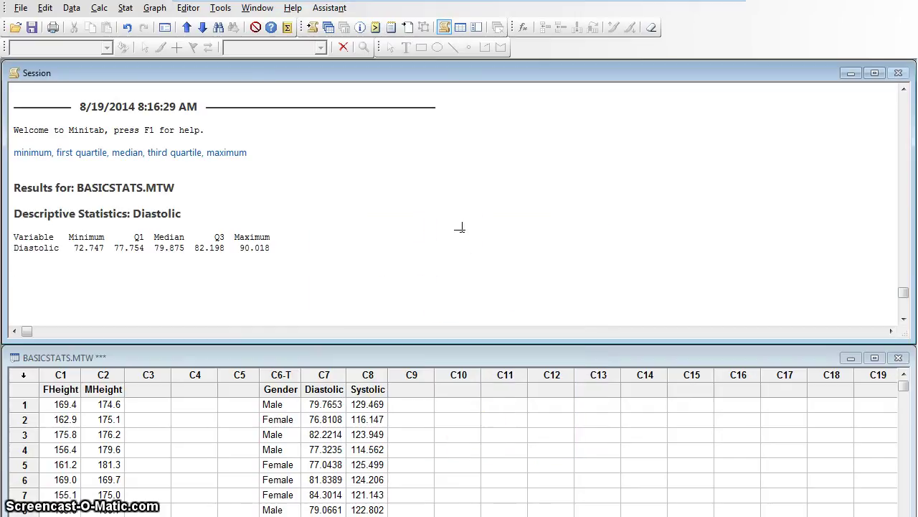
text(72.747)
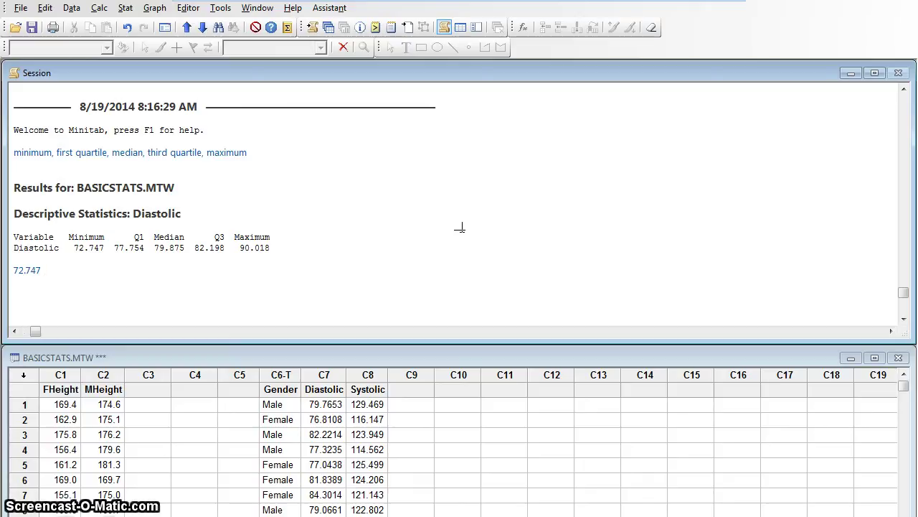
text( mmHg)
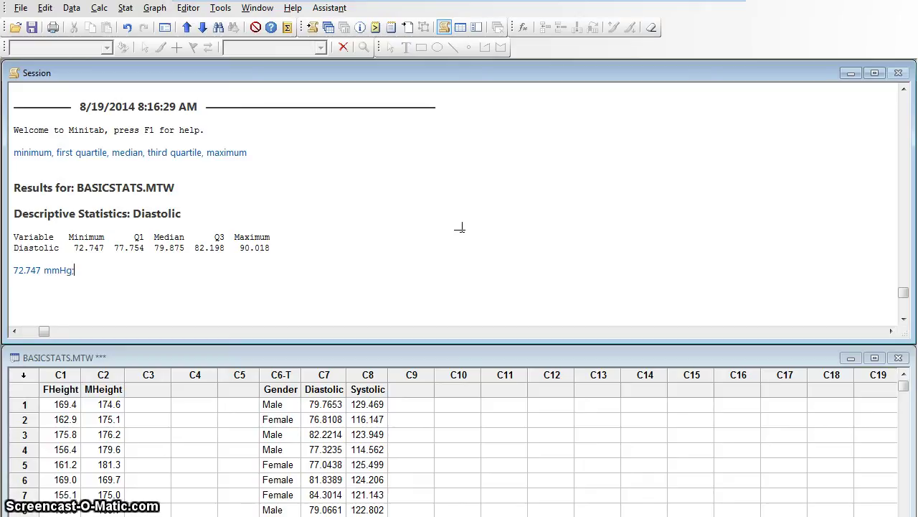
text(; )
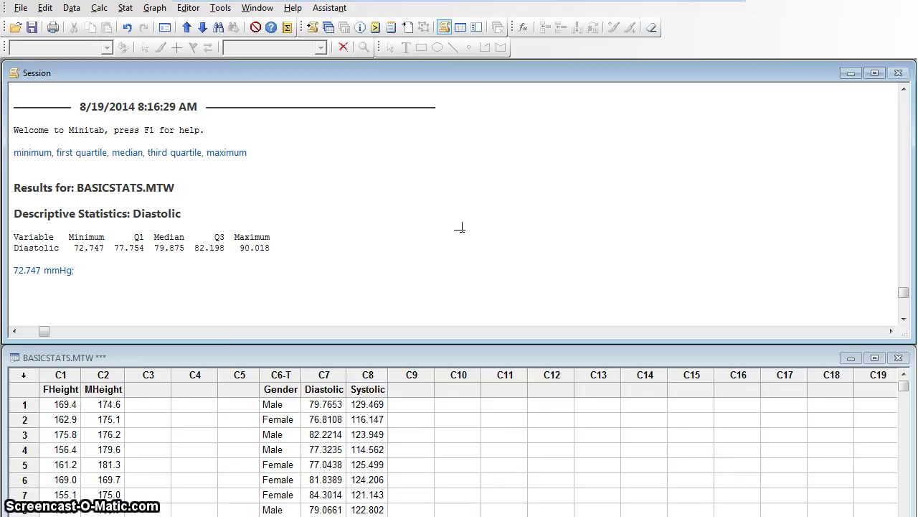
text(77.754 mmHg)
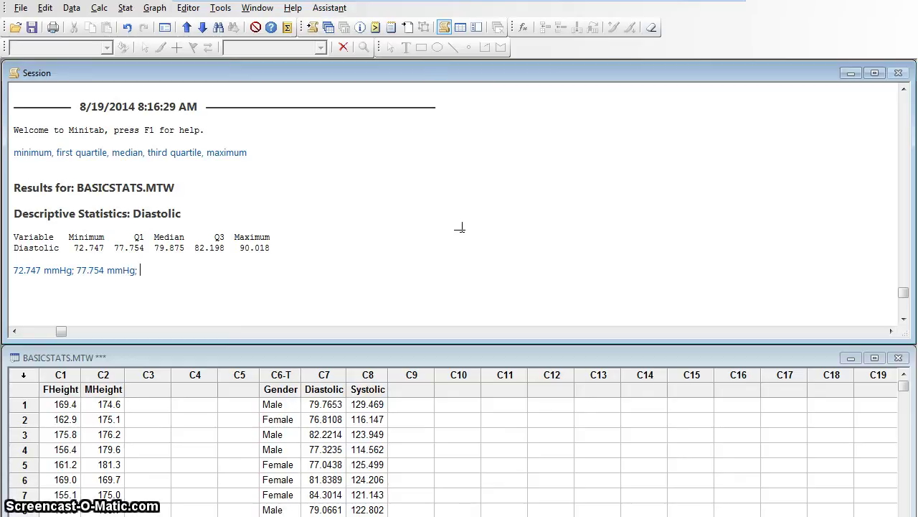
text(; 79)
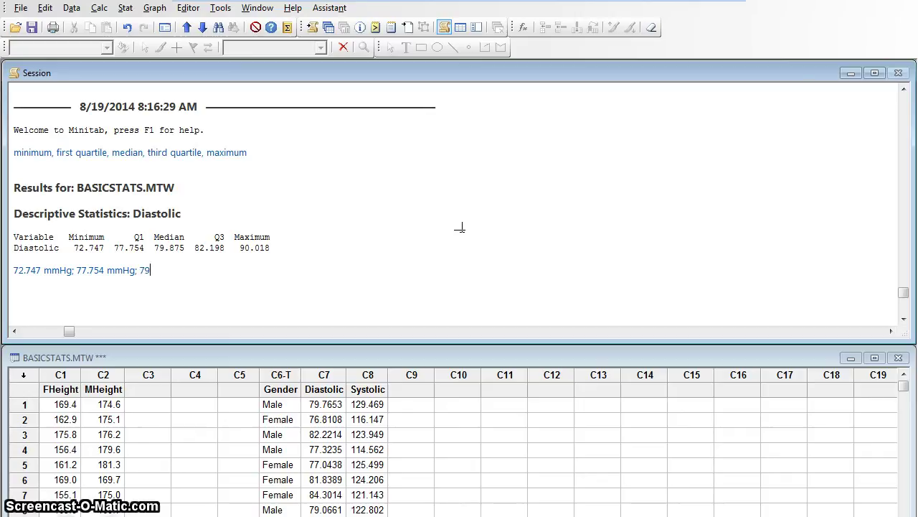
text(.875 m)
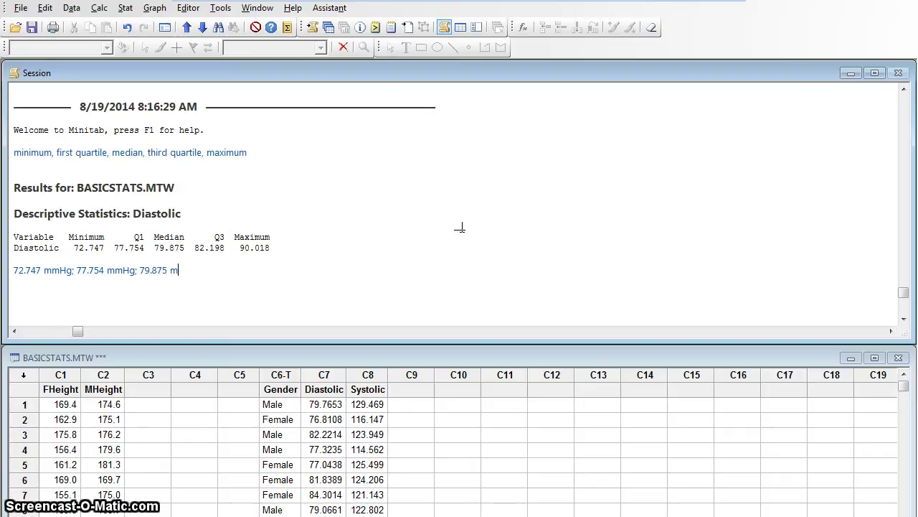
text(mHg;)
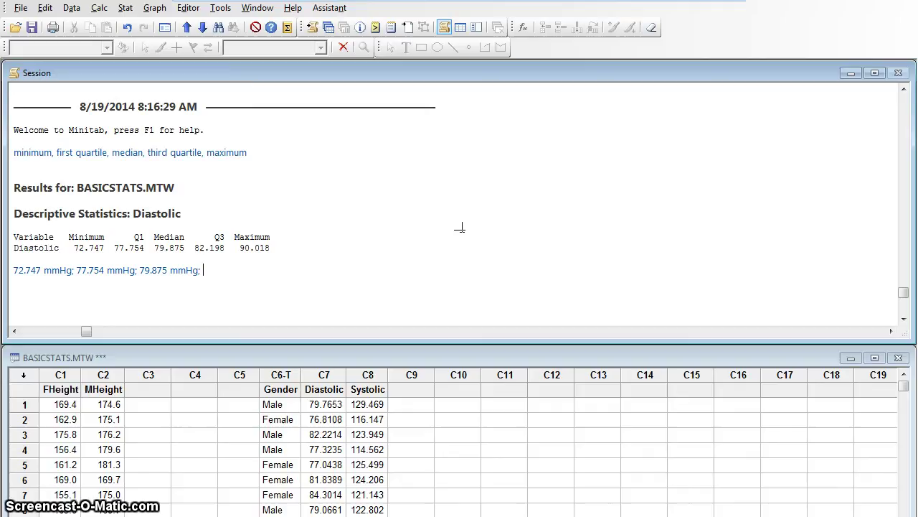
text( 82.19)
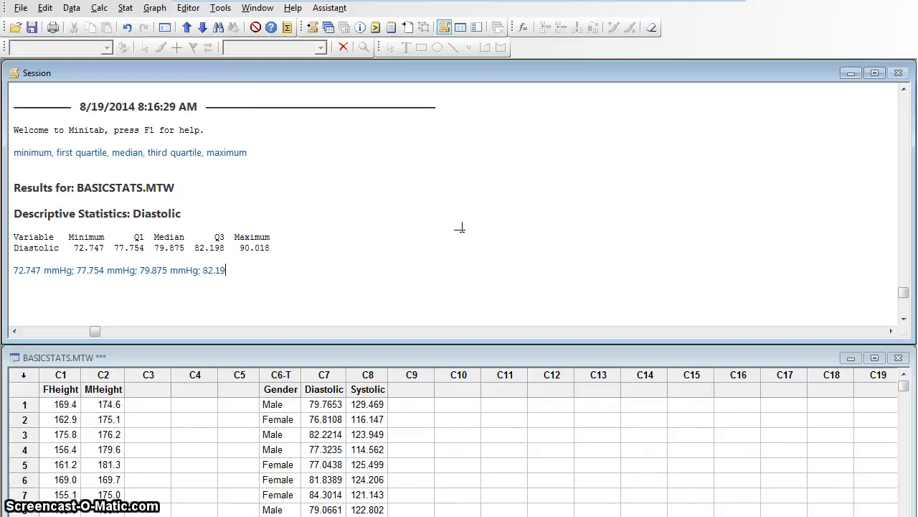
text(8 mmHg)
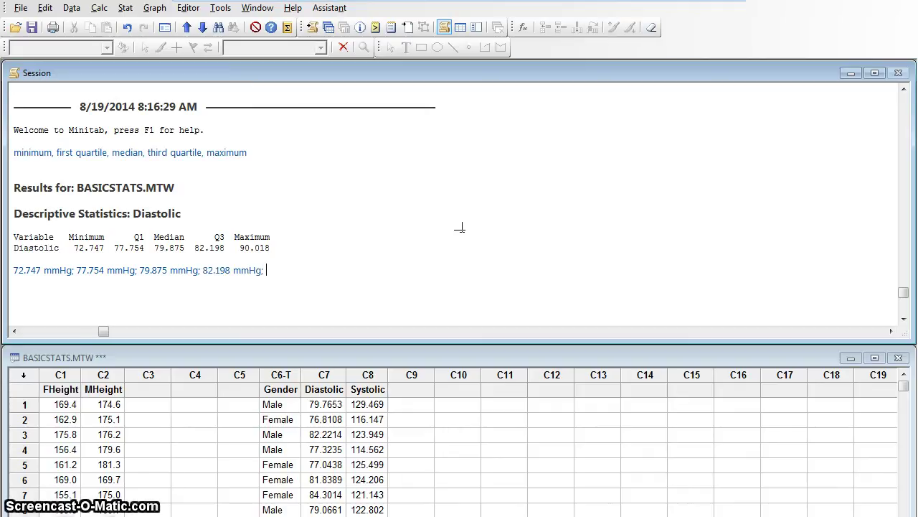
text(; 90.0)
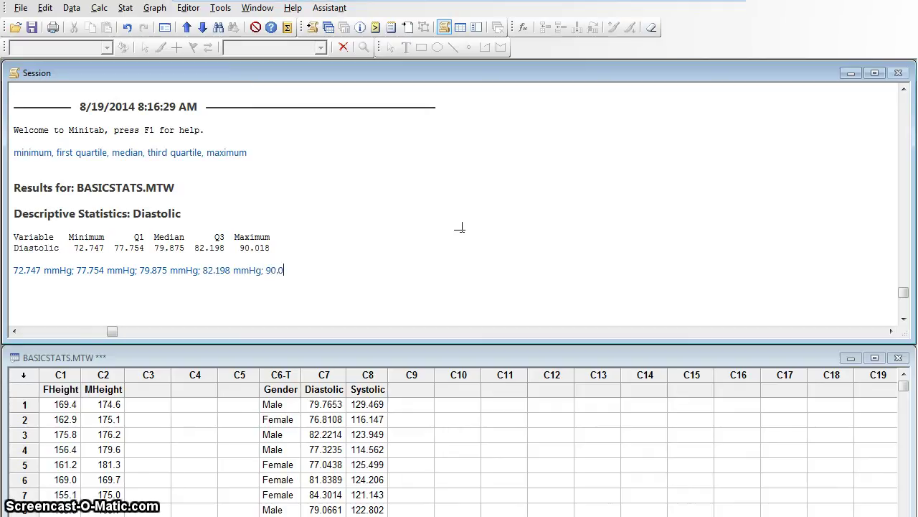
text(18 mmHg)
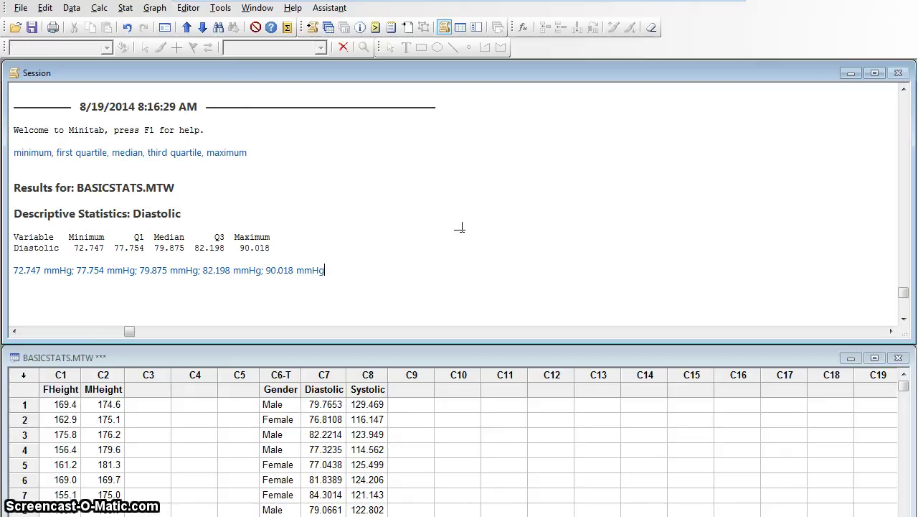
key(Return)
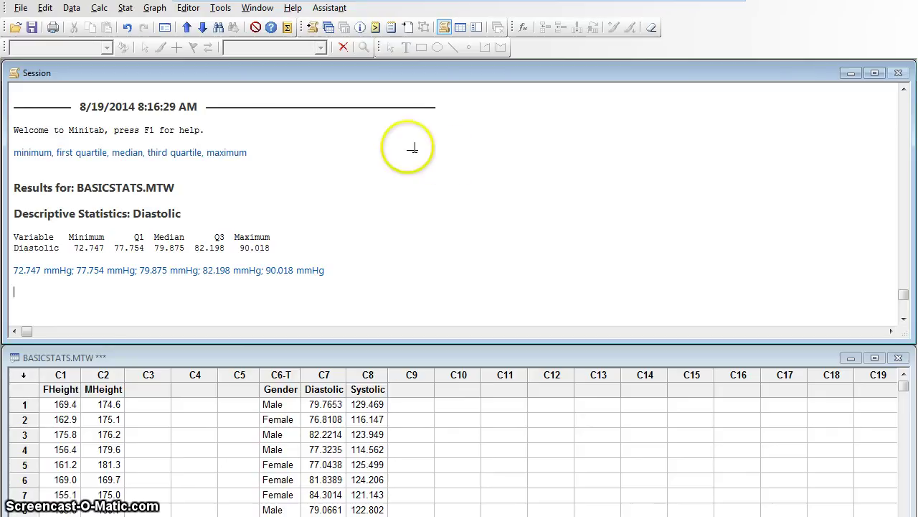
- Create a One Y Simple boxplot with C7 Diastolic as the graph variable
click(154, 8)
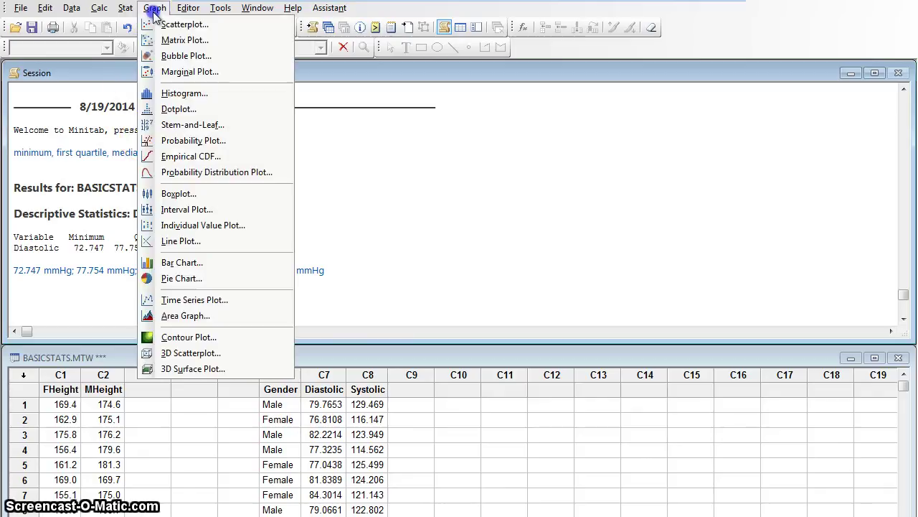
click(179, 193)
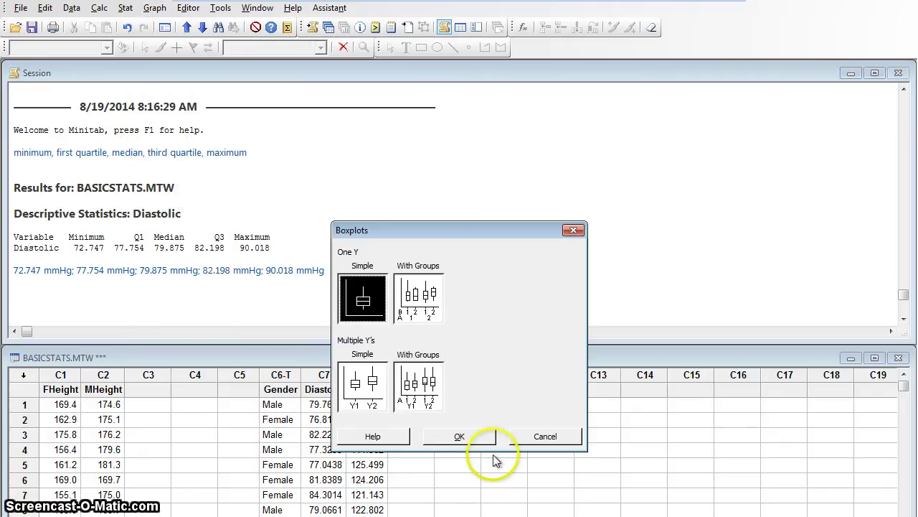
click(475, 438)
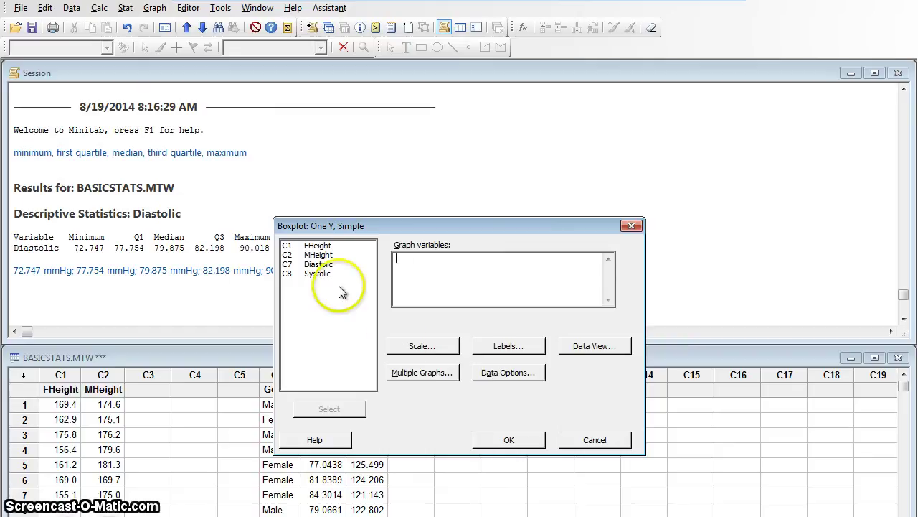
double_click(321, 264)
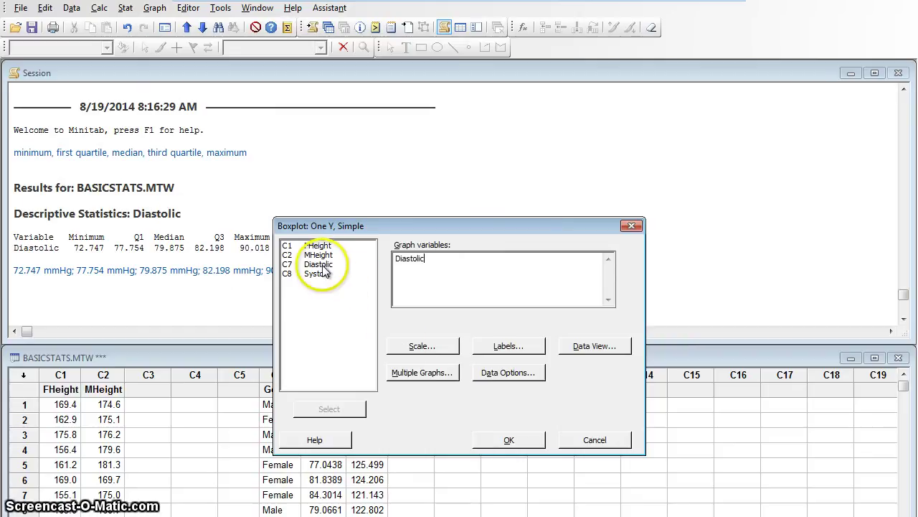
click(511, 441)
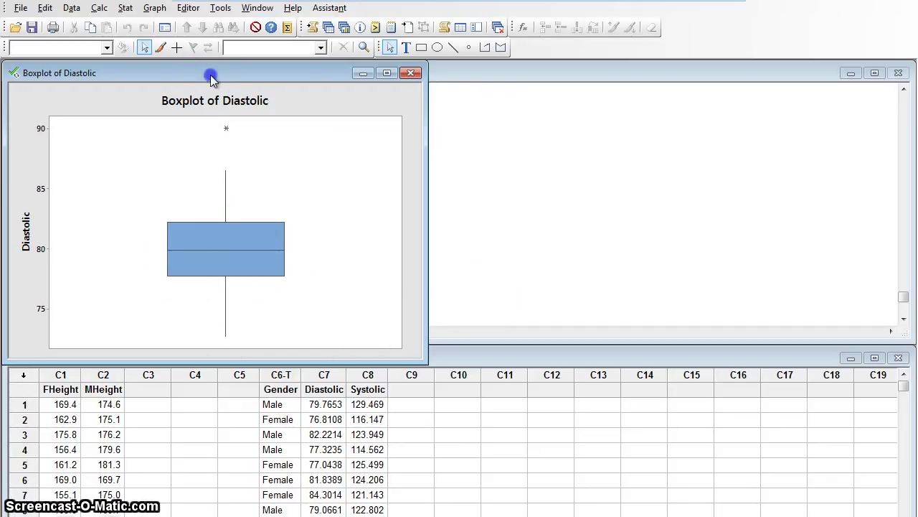
- Move the boxplot right and read its tooltips: IQR 4.44432, whiskers 72.7467–86.5038, N = 70
drag(230, 74, 538, 66)
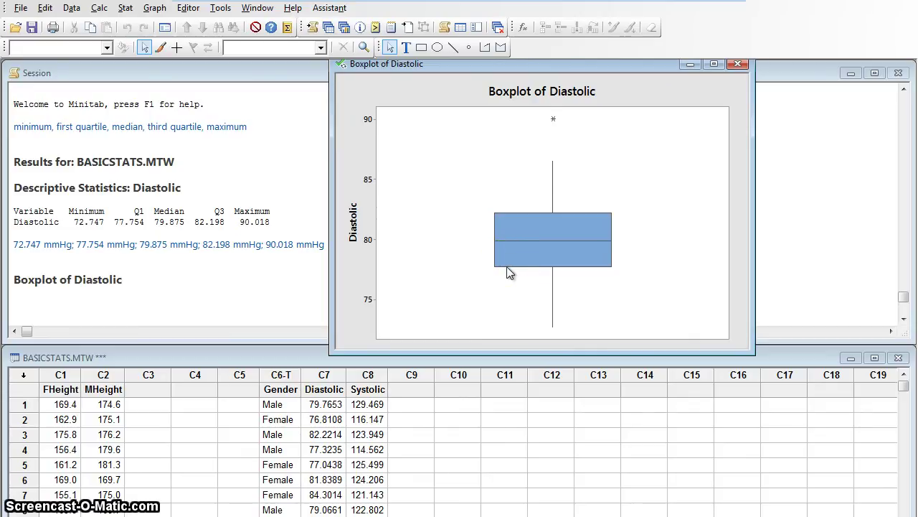
mouse_move(508, 273)
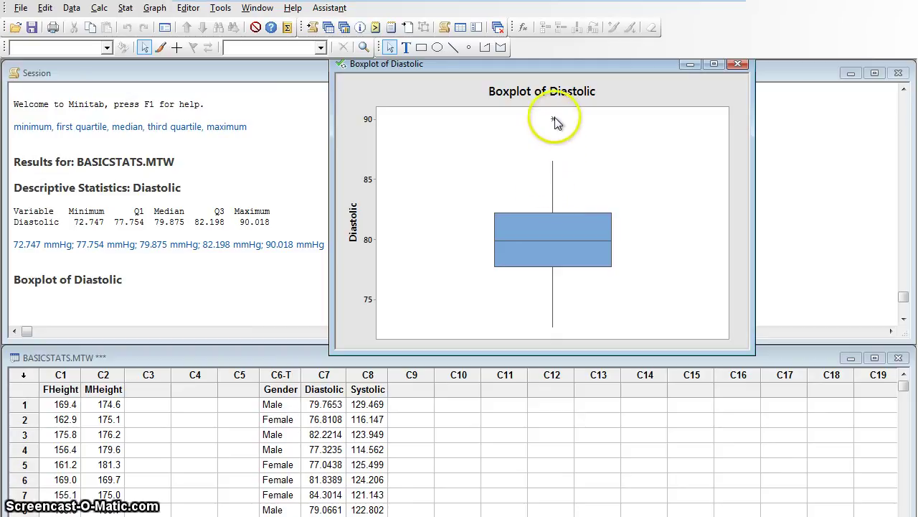
mouse_move(556, 122)
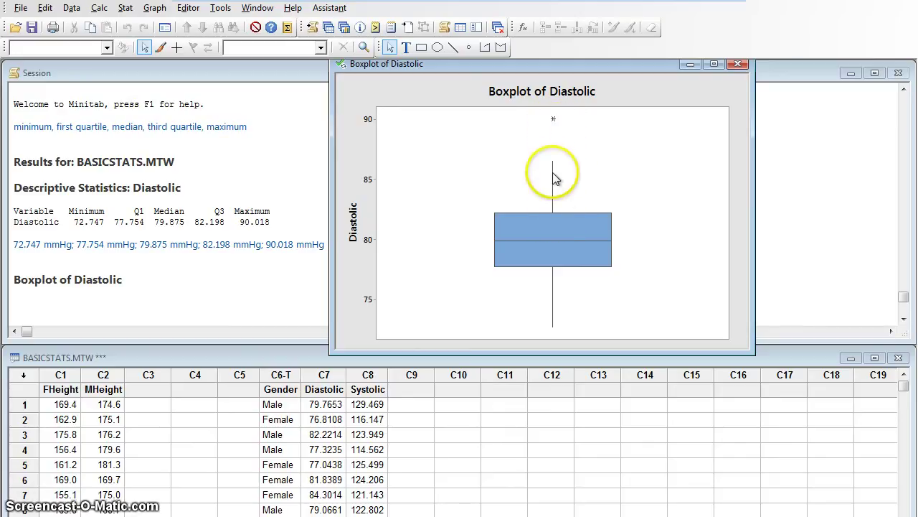
mouse_move(556, 166)
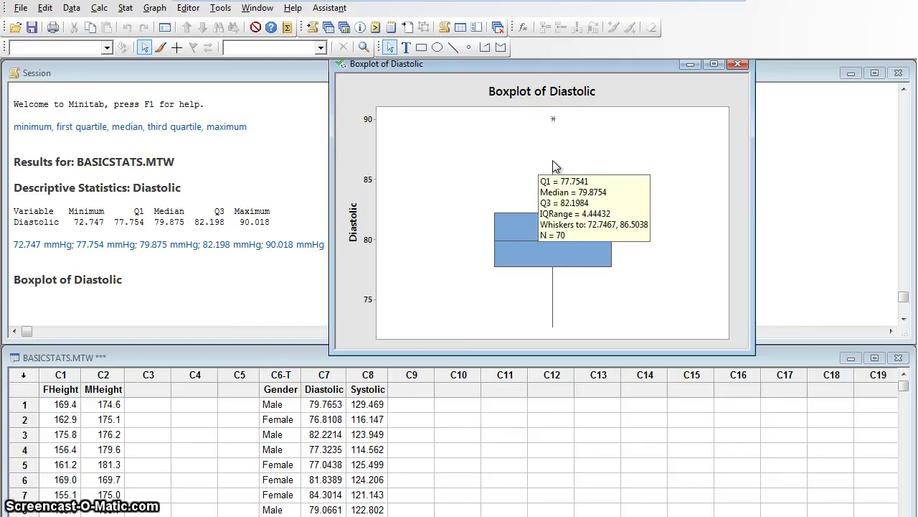